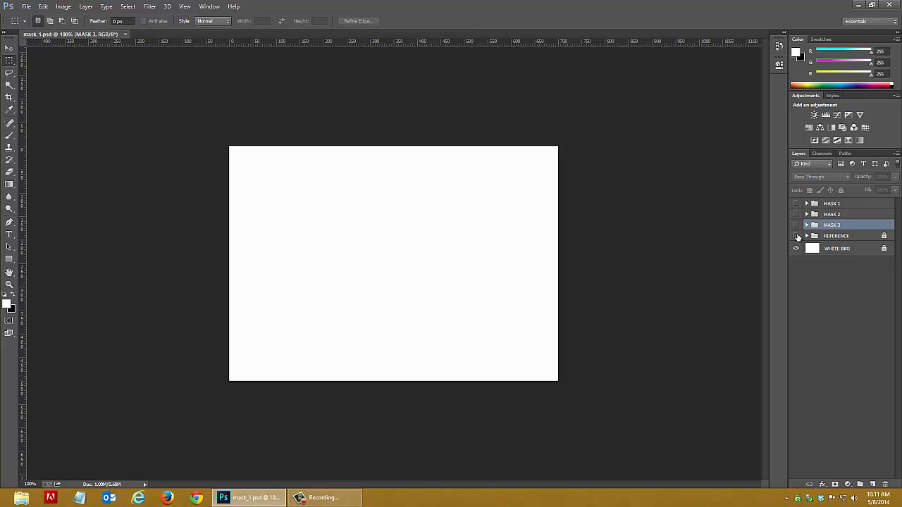
# Show the REFERENCE group, view its three reference images one after another, and hide and collapse the group again
pyautogui.click(796, 236)
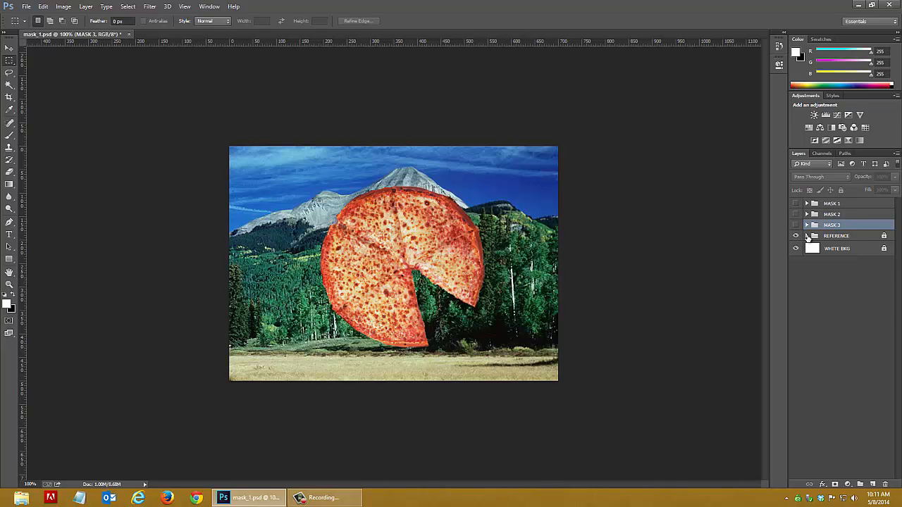
pyautogui.click(807, 236)
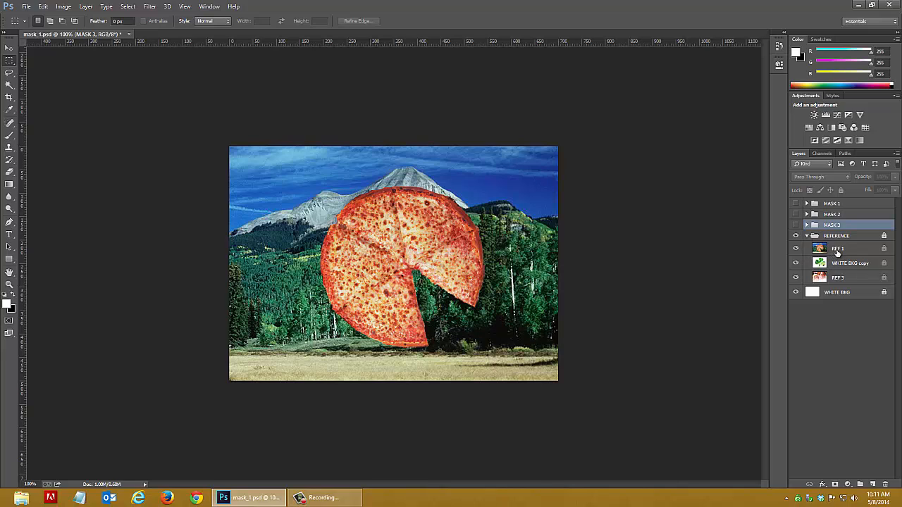
pyautogui.click(796, 250)
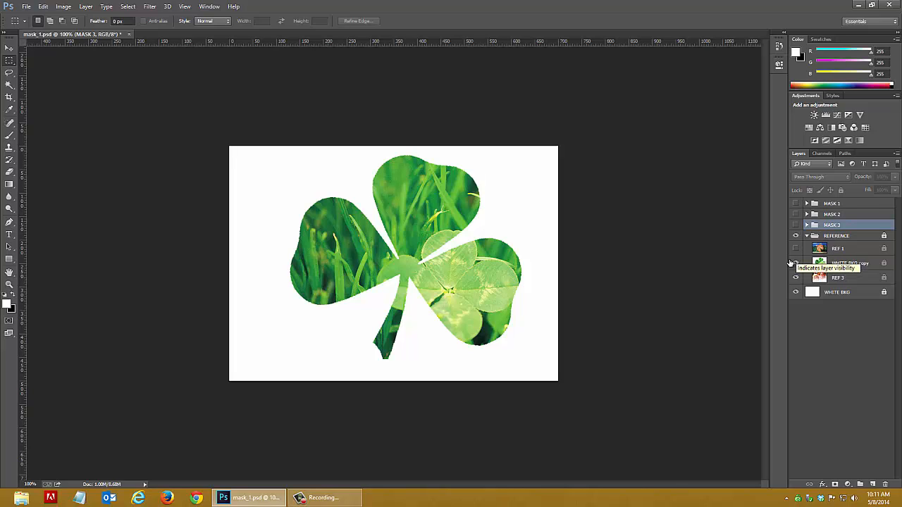
pyautogui.click(797, 263)
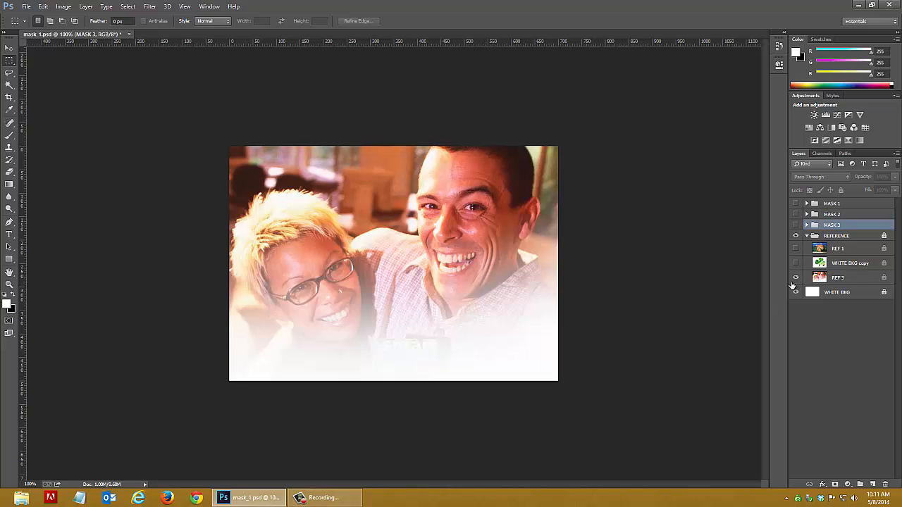
pyautogui.click(796, 236)
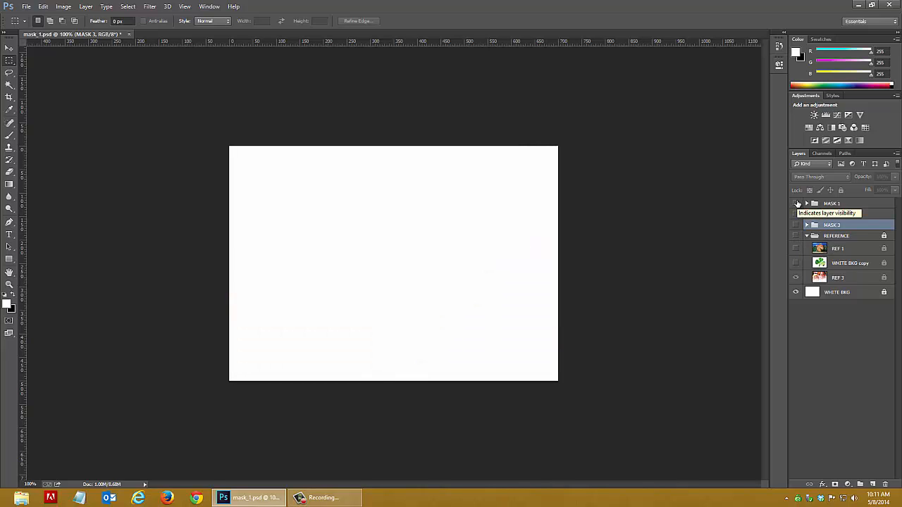
pyautogui.click(807, 236)
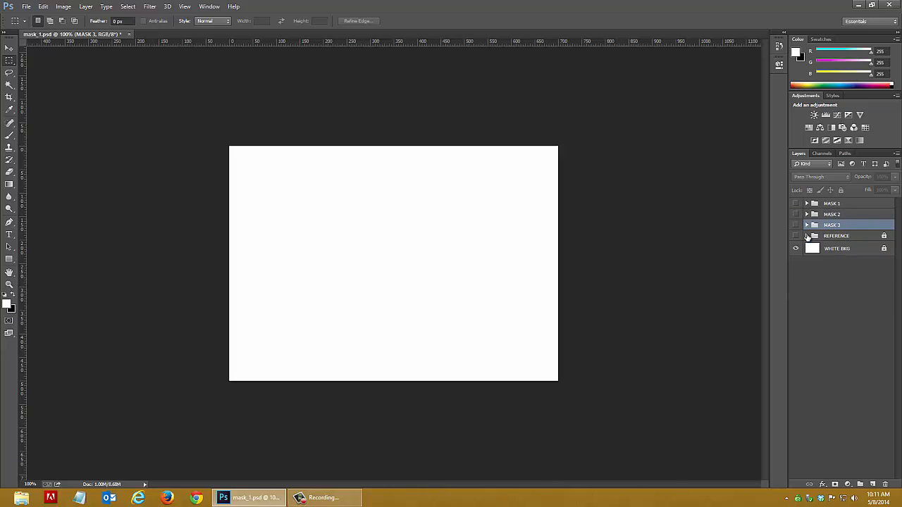
# Show and expand the MASK 1 group, and toggle the PIZZA layer off and on to compare it with the landscape beneath
pyautogui.click(796, 203)
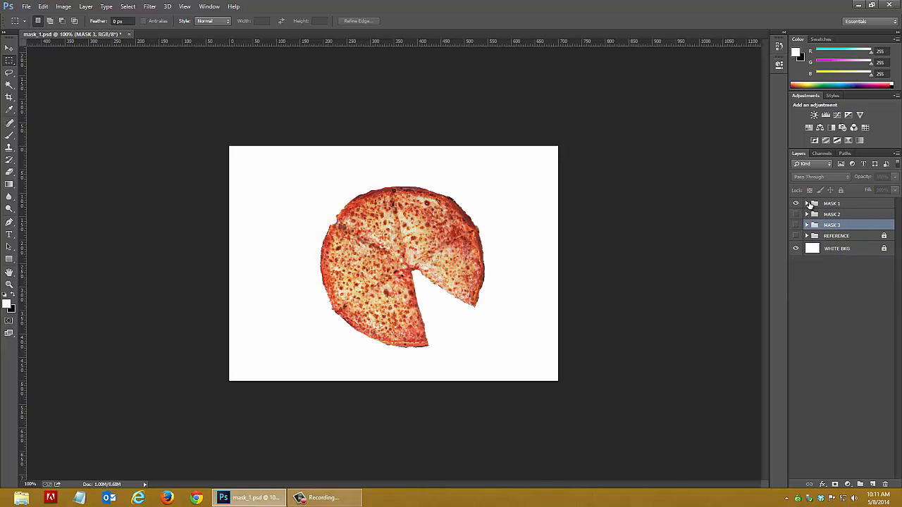
pyautogui.click(807, 204)
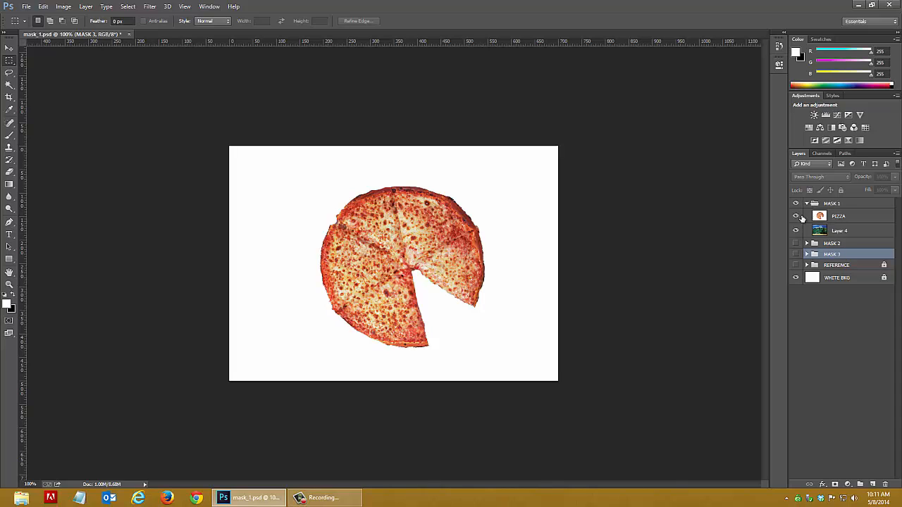
pyautogui.click(796, 217)
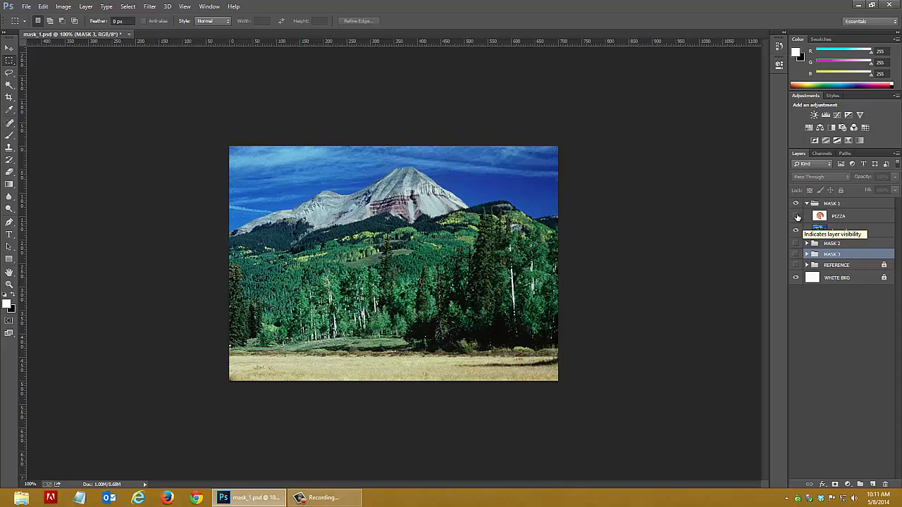
pyautogui.click(797, 216)
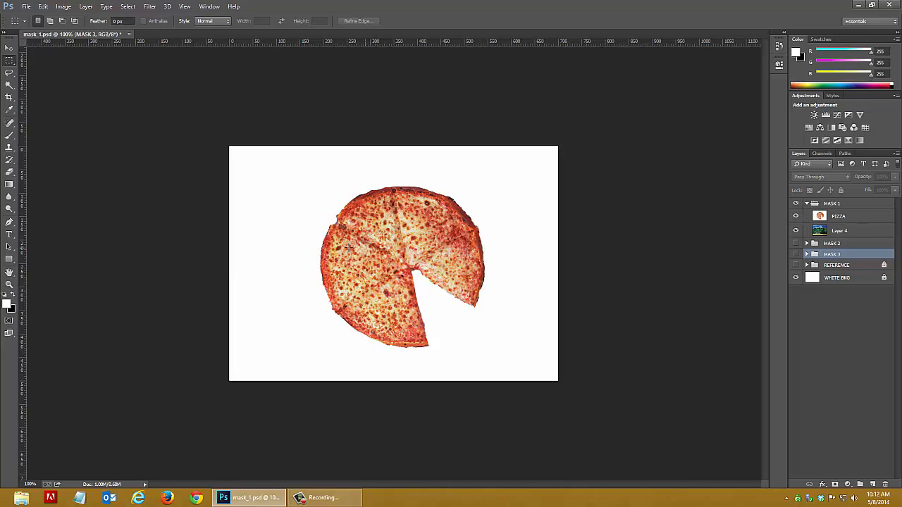
# Mask out the PIZZA layer's white background using an inverted Magic Wand selection, and check the resulting mask among the channels
pyautogui.click(9, 47)
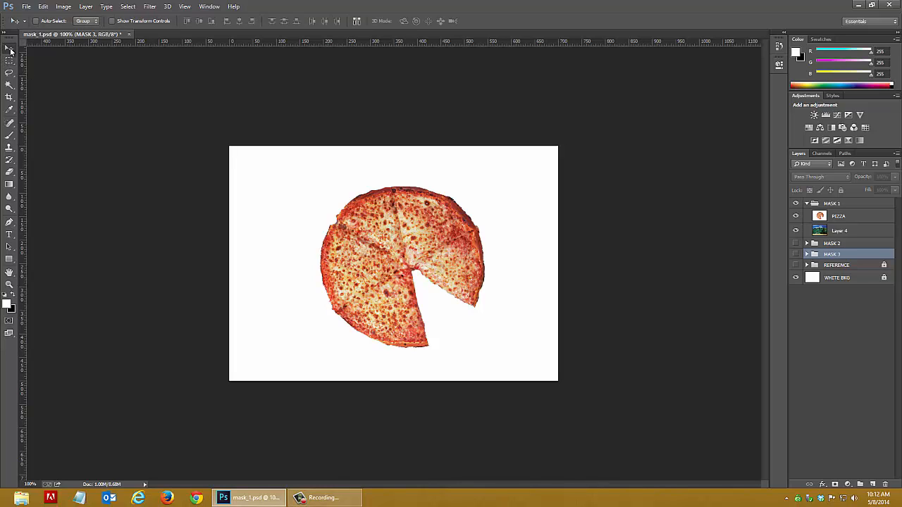
pyautogui.click(852, 218)
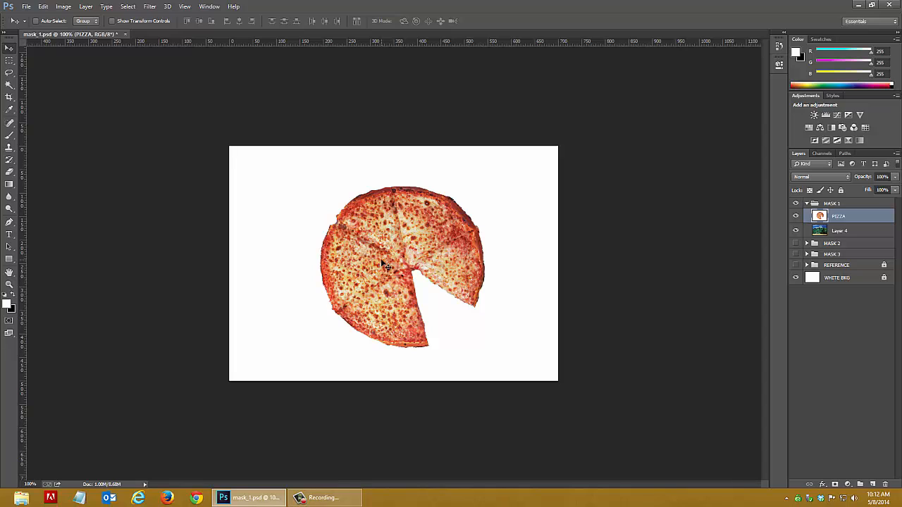
pyautogui.click(9, 86)
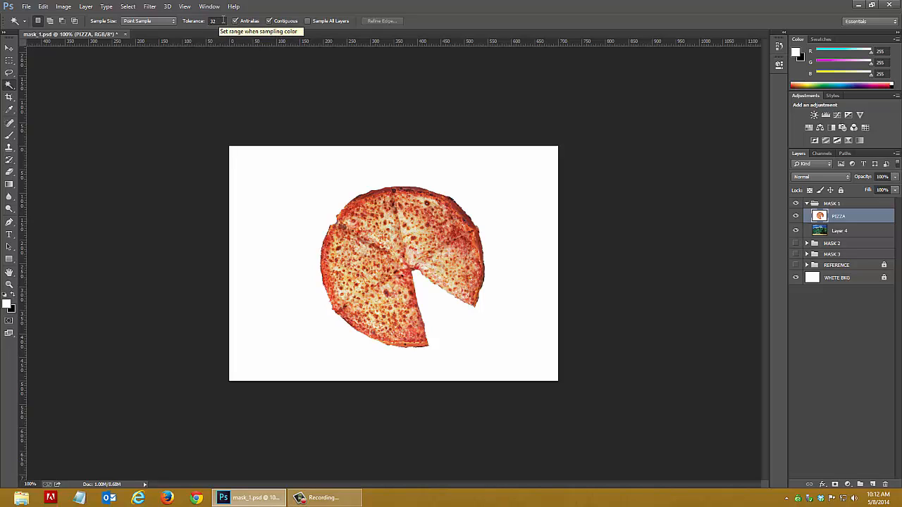
pyautogui.click(294, 197)
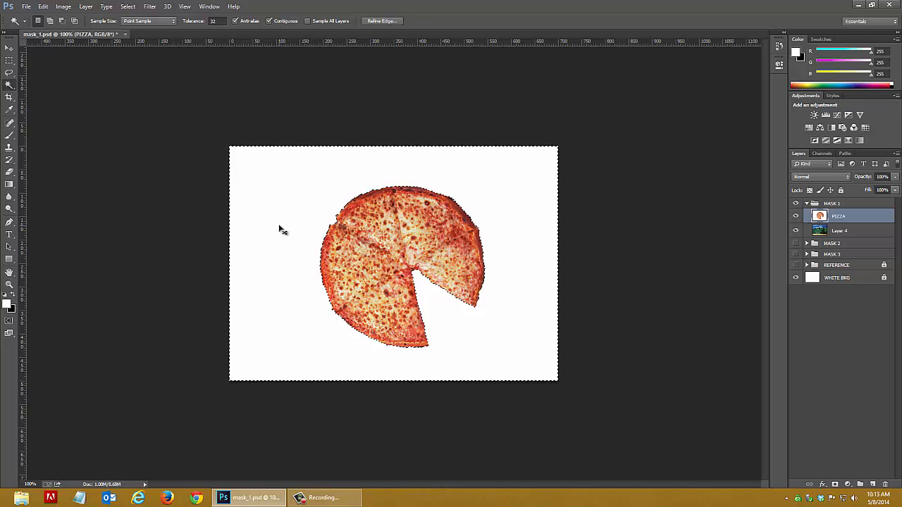
pyautogui.hotkey('ctrl', 'shift', 'i')
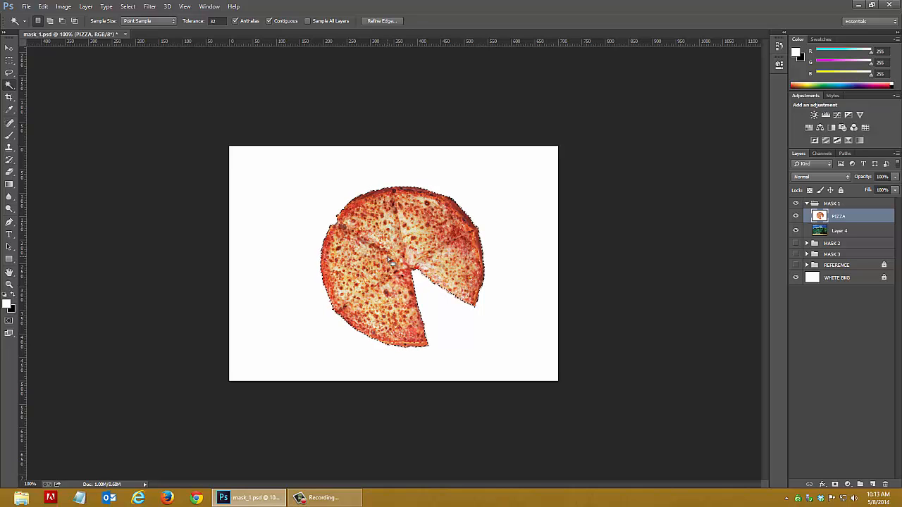
pyautogui.click(835, 485)
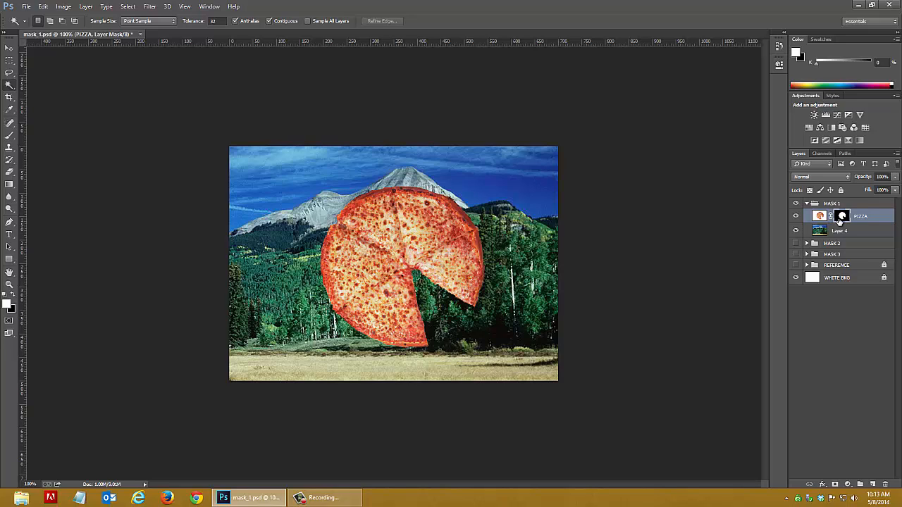
pyautogui.click(824, 153)
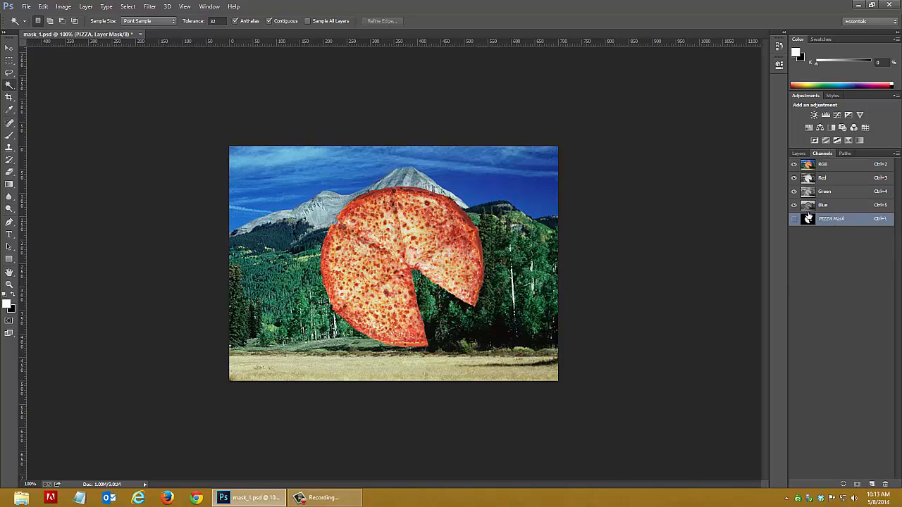
pyautogui.click(799, 153)
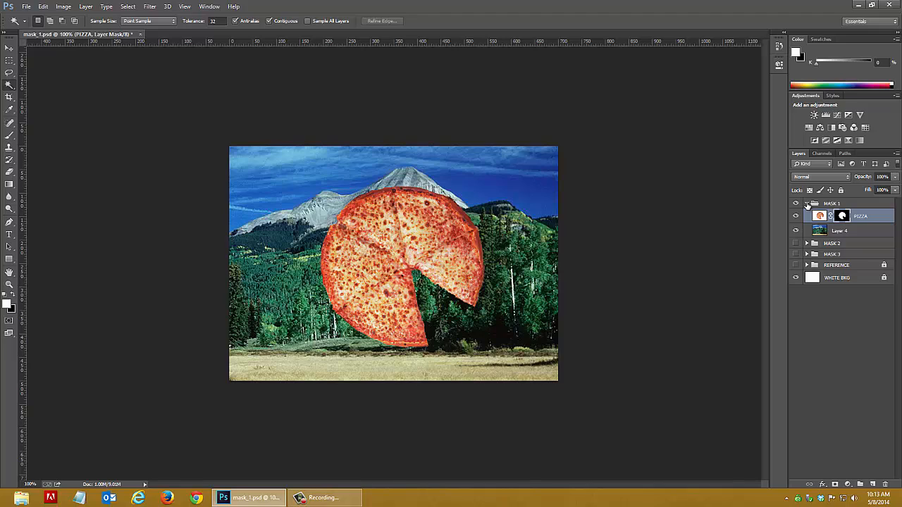
# Move the masked pizza slightly up and to the right over the landscape, and unlink its layer mask from the image
pyautogui.click(9, 50)
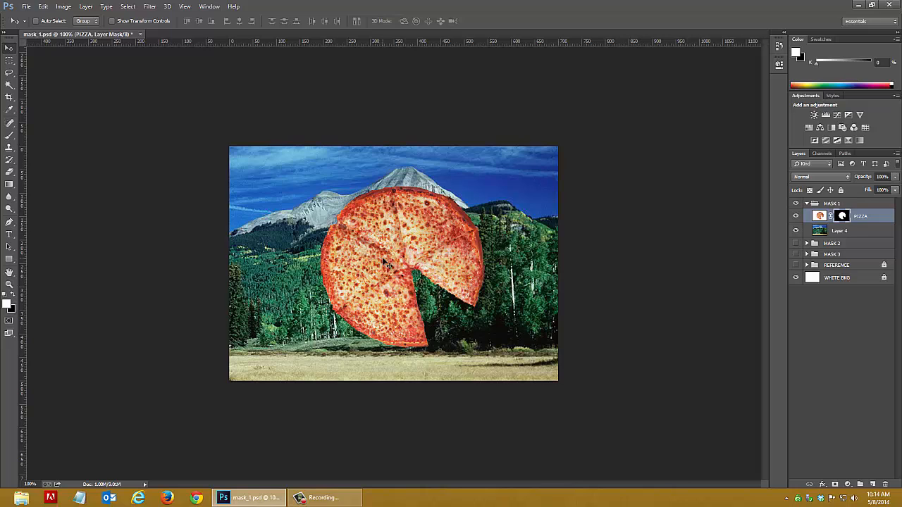
pyautogui.moveTo(345, 262); pyautogui.dragTo(399, 257)
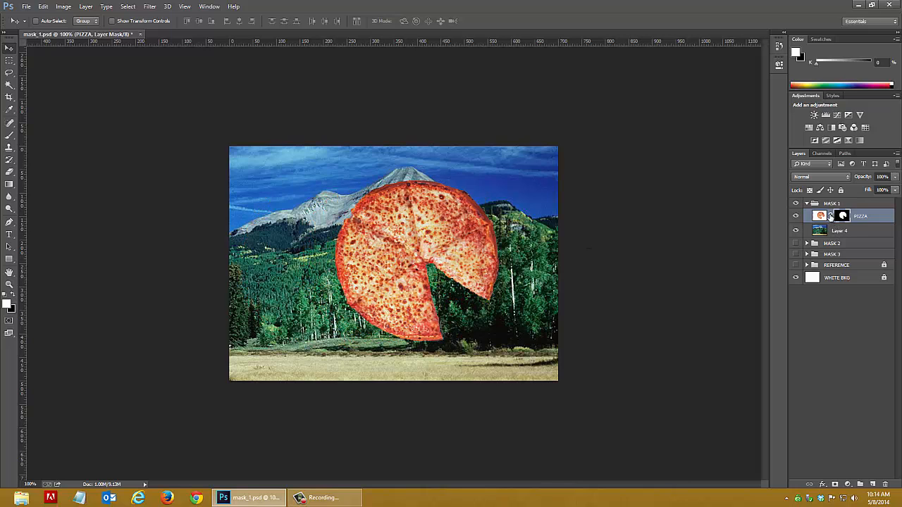
pyautogui.click(830, 217)
# Try moving the PIZZA layer's unlinked mask and image independently of each other, undoing the moves
pyautogui.moveTo(468, 258)
pyautogui.mouseDown()
pyautogui.moveTo(525, 257)
pyautogui.moveTo(337, 259)
pyautogui.moveTo(480, 258)
pyautogui.mouseUp()
pyautogui.moveTo(392, 232); pyautogui.dragTo(397, 234)
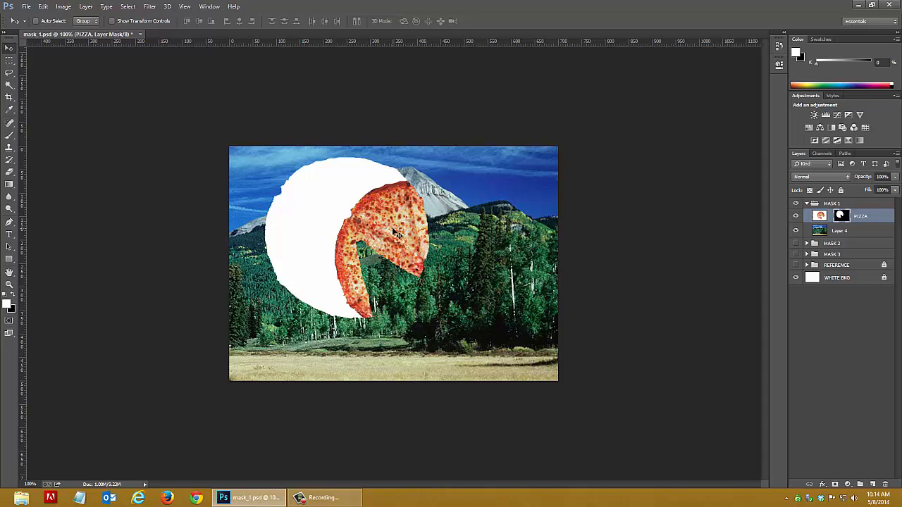
pyautogui.click(816, 217)
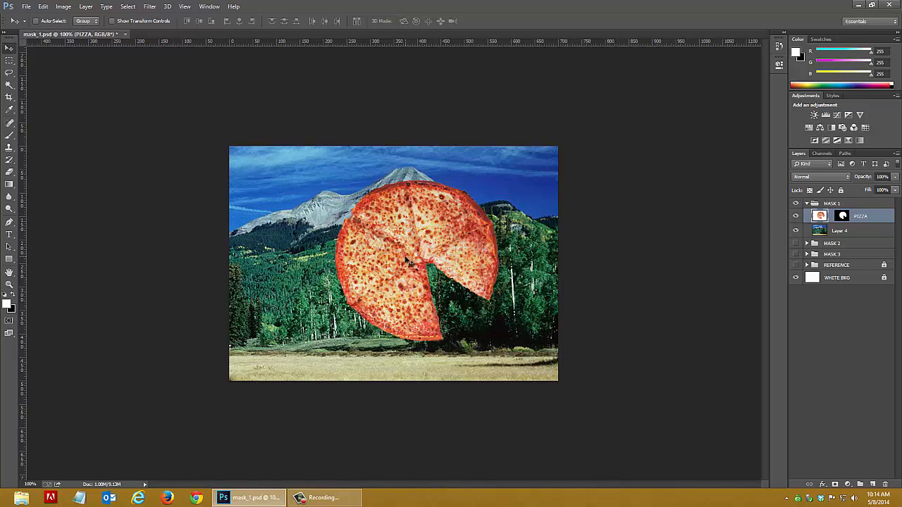
pyautogui.moveTo(407, 261)
pyautogui.mouseDown()
pyautogui.moveTo(504, 254)
pyautogui.moveTo(392, 255)
pyautogui.moveTo(407, 258)
pyautogui.mouseUp()
pyautogui.hotkey('ctrl', 'z')
# Hide and collapse the MASK 1 group, and show and expand MASK 2 with both Layer 6 copy and Layer 5 copy visible
pyautogui.click(796, 203)
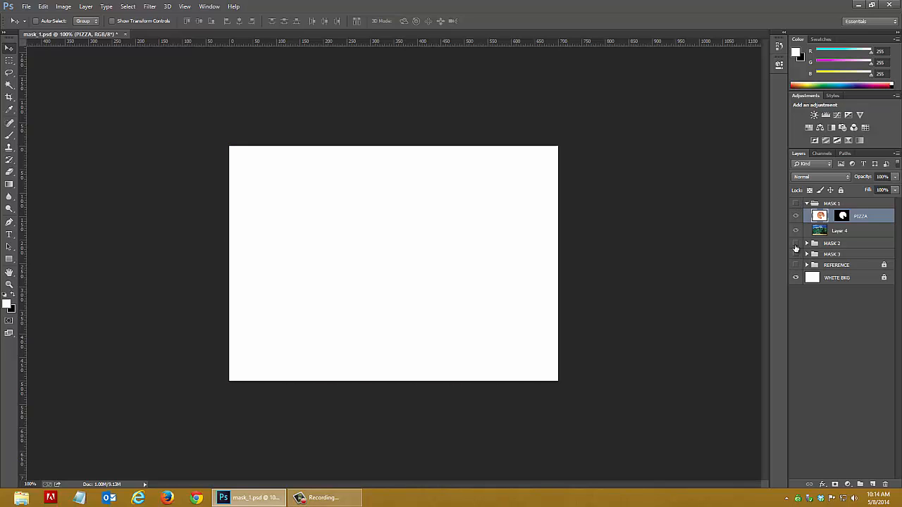
pyautogui.click(796, 244)
pyautogui.click(807, 204)
pyautogui.click(807, 215)
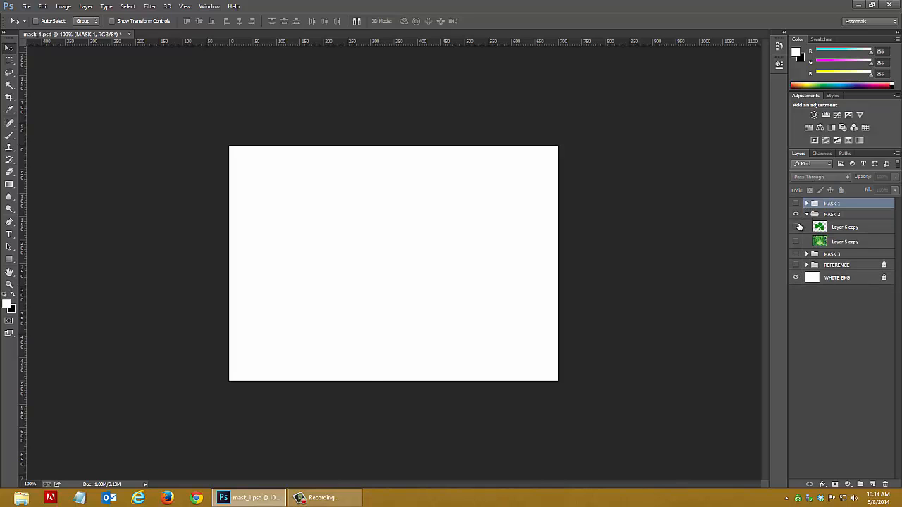
pyautogui.click(796, 227)
pyautogui.click(796, 242)
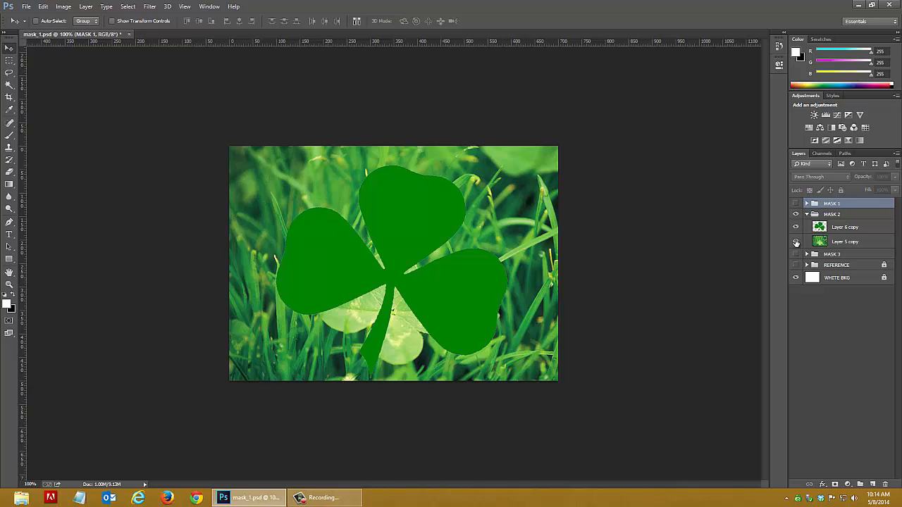
# Select the green shamrock on Layer 6 copy with the Magic Wand, hide that layer, and mask Layer 5 copy with the selection
pyautogui.click(862, 227)
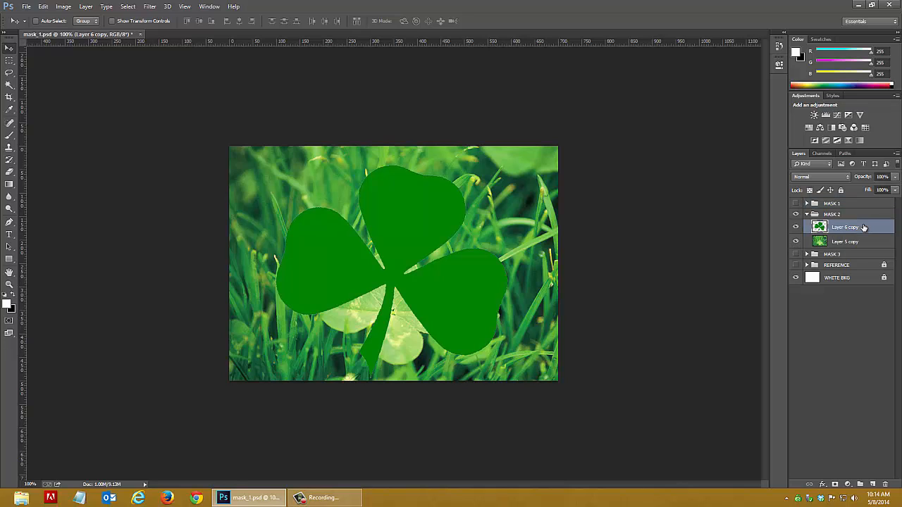
pyautogui.click(10, 86)
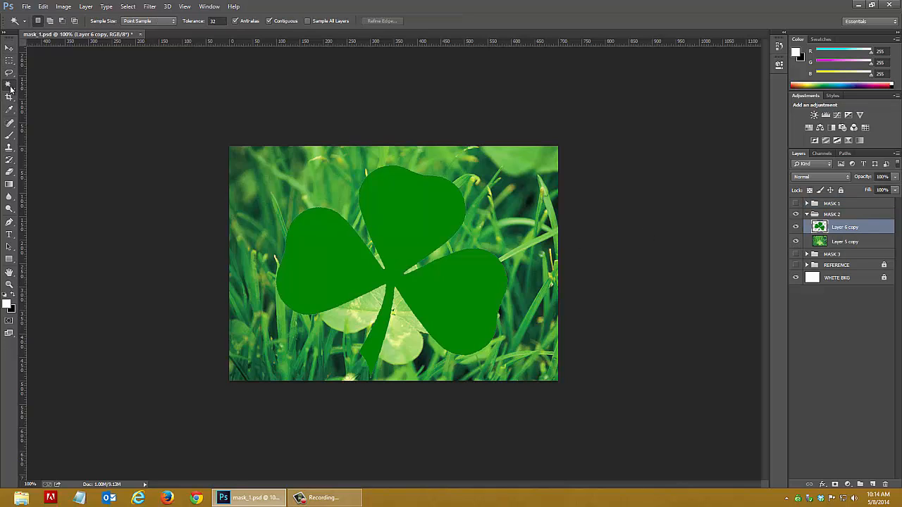
pyautogui.click(398, 227)
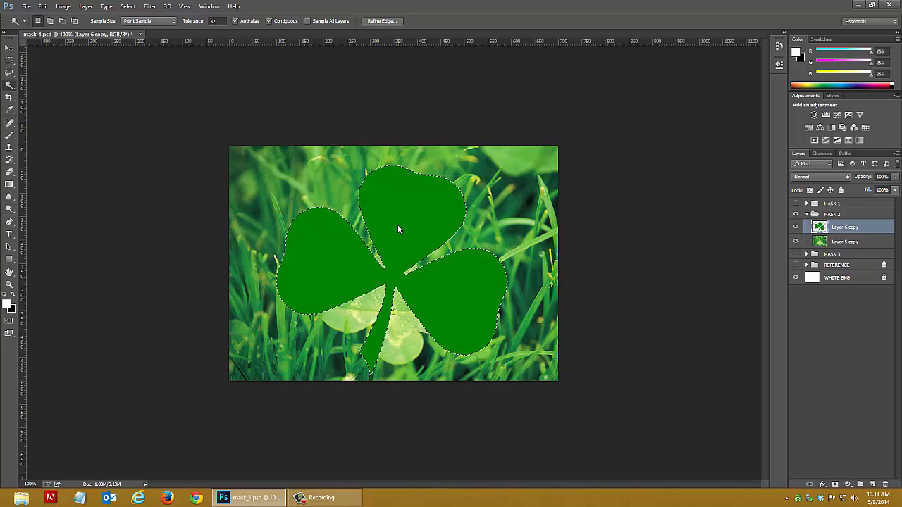
pyautogui.click(796, 226)
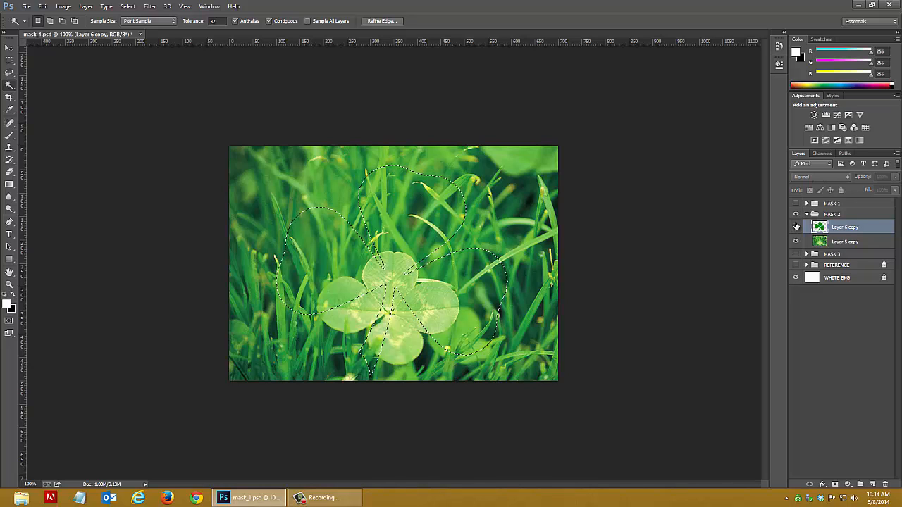
pyautogui.click(853, 242)
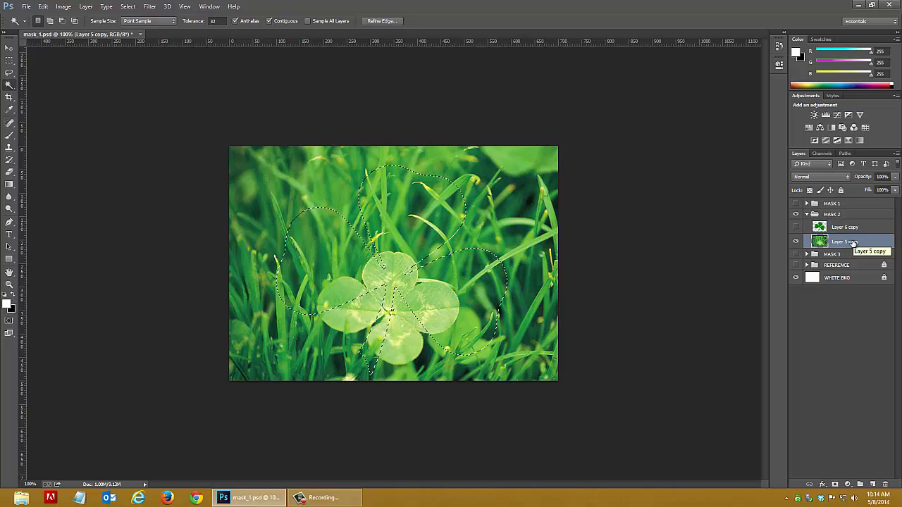
pyautogui.click(835, 485)
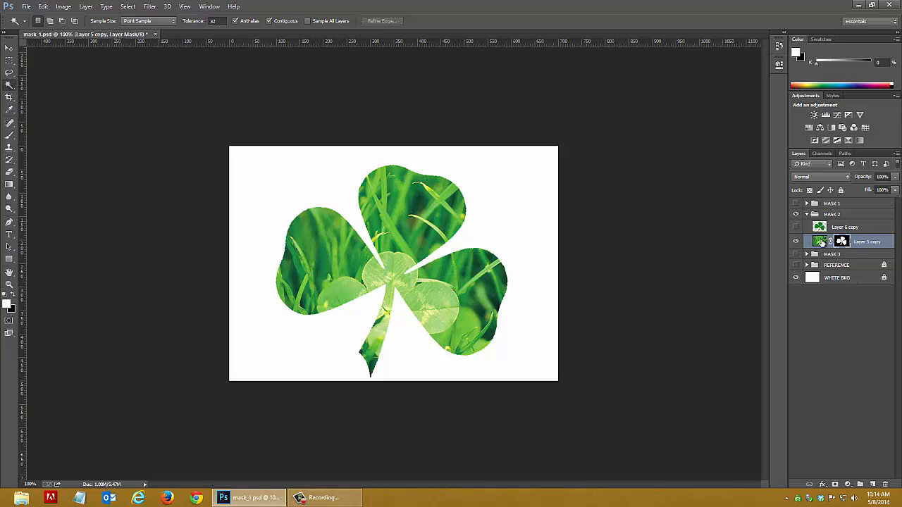
# Unlink Layer 5 copy's image from its mask and move the clover photo slightly upward inside the shamrock shape
pyautogui.click(821, 243)
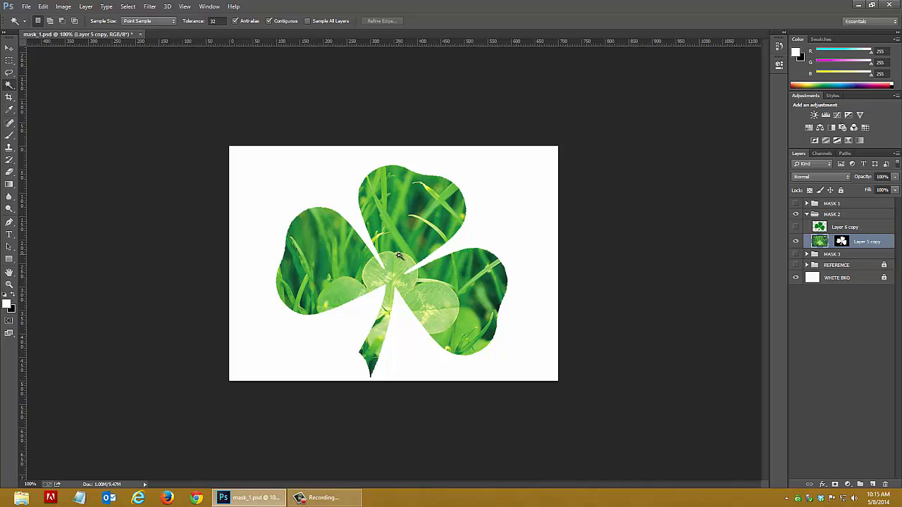
pyautogui.press('v')
pyautogui.moveTo(399, 255)
pyautogui.mouseDown()
pyautogui.moveTo(409, 210)
pyautogui.moveTo(400, 237)
pyautogui.moveTo(396, 224)
pyautogui.moveTo(404, 245)
pyautogui.mouseUp()
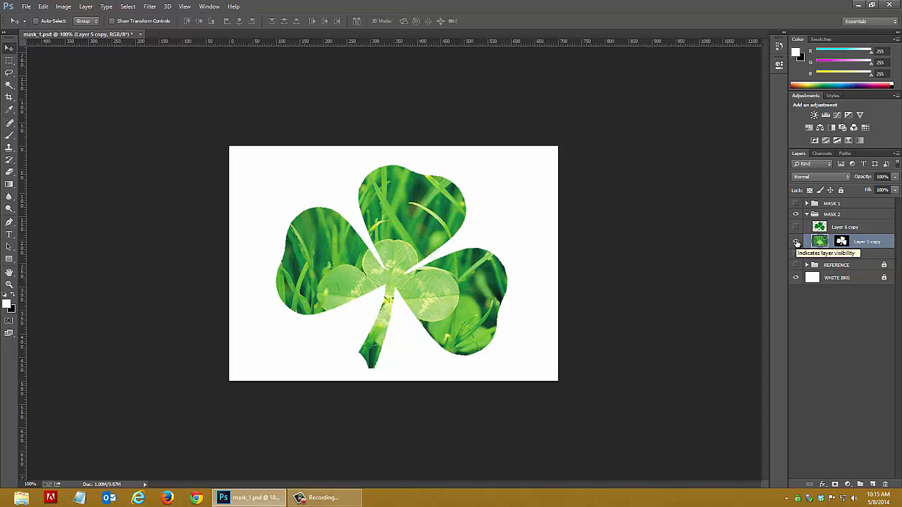
# Hide and collapse the MASK 2 group, and select the MASK 3 group
pyautogui.click(797, 242)
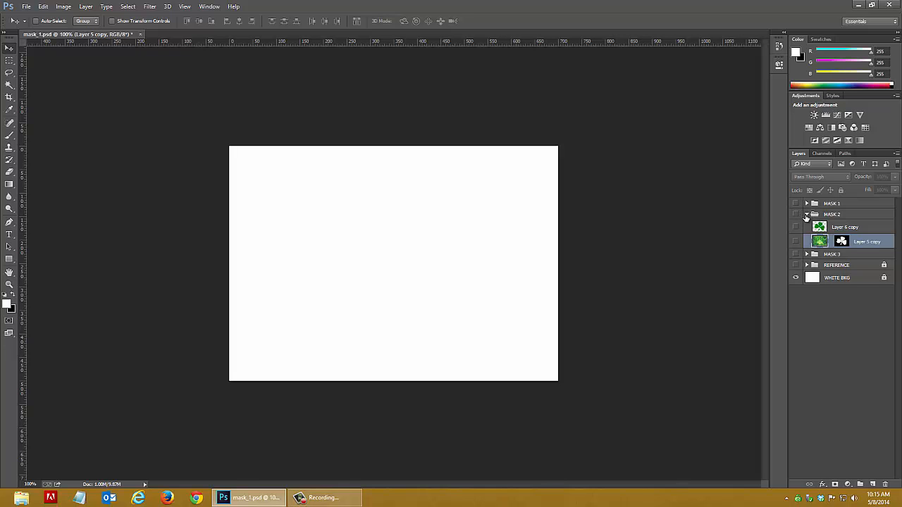
pyautogui.click(807, 215)
pyautogui.click(853, 225)
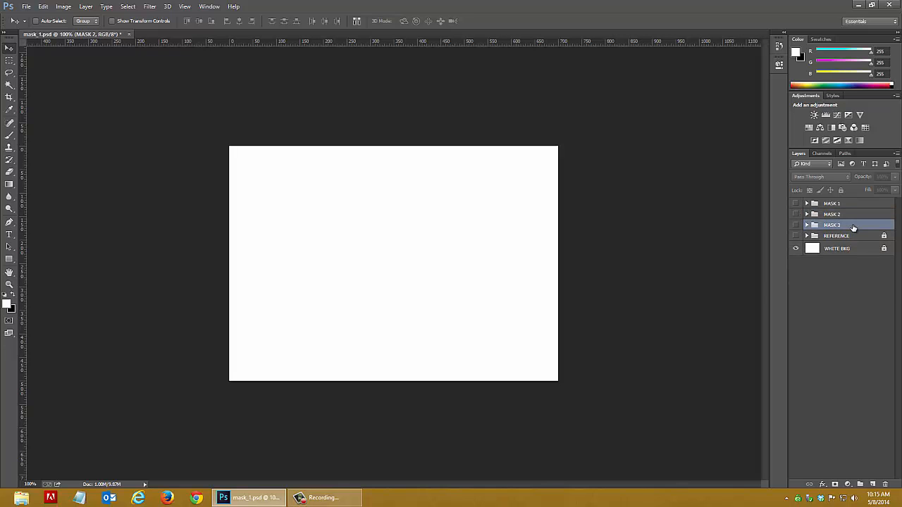
# Show the MASK 3 group and select the entire canvas
pyautogui.click(796, 224)
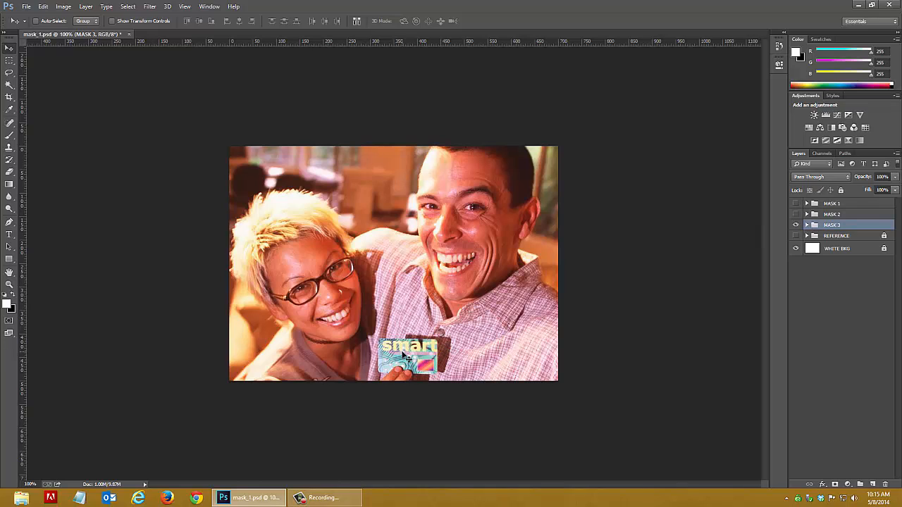
pyautogui.click(9, 63)
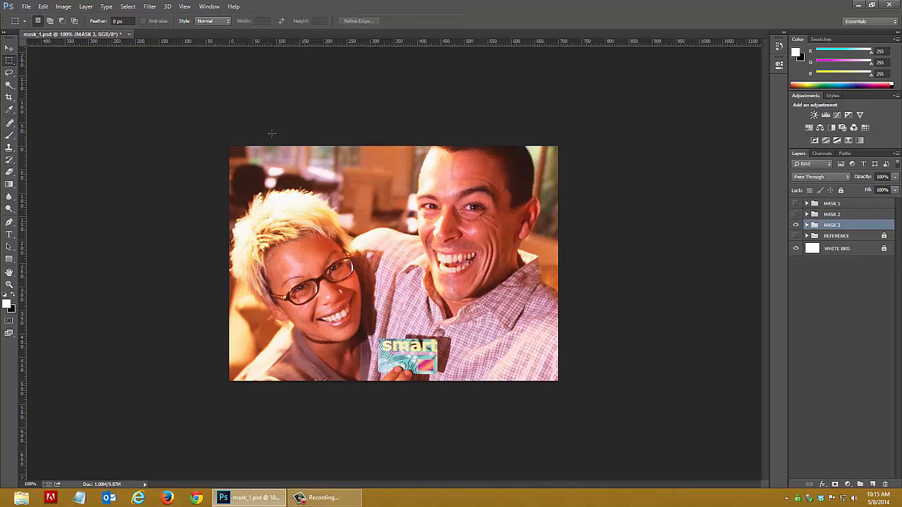
pyautogui.moveTo(223, 140); pyautogui.dragTo(564, 397)
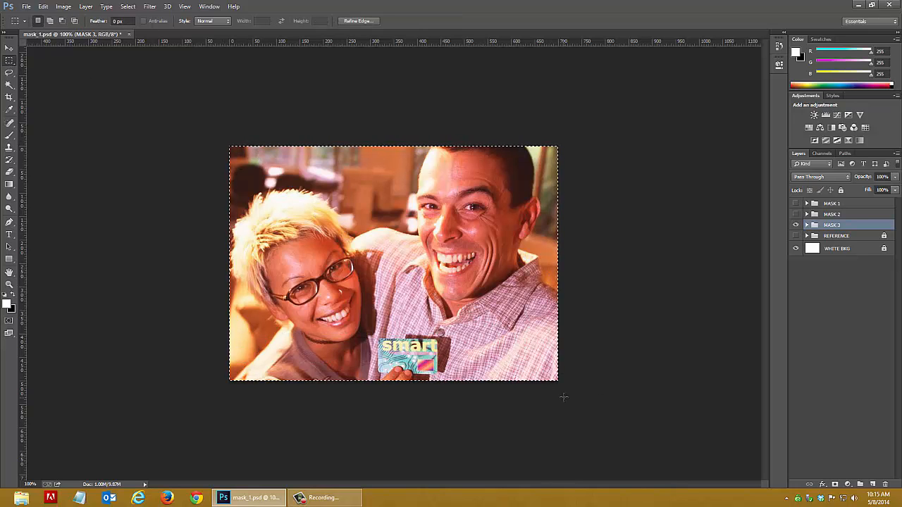
pyautogui.hotkey('ctrl', 'd')
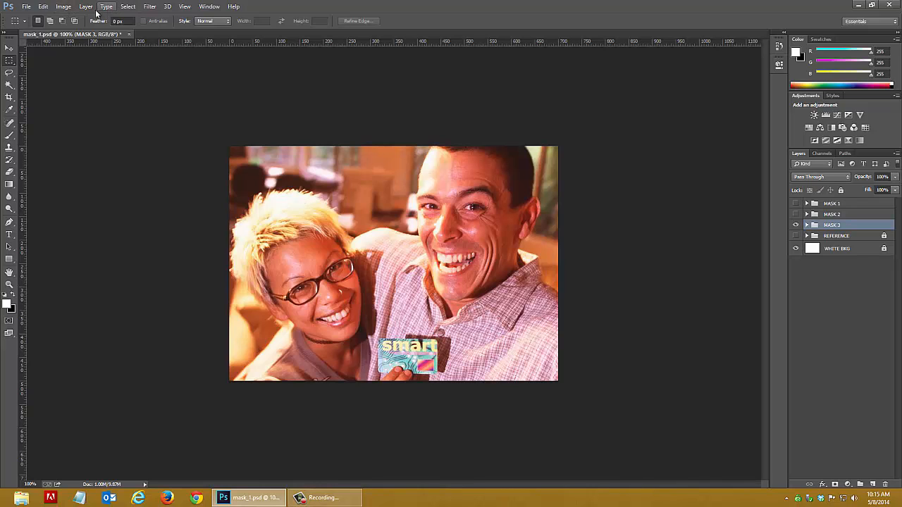
pyautogui.click(129, 7)
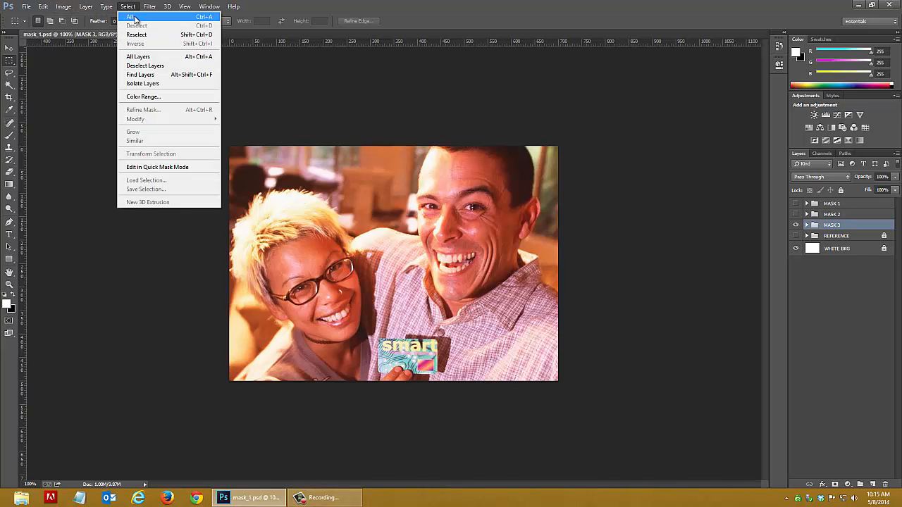
pyautogui.click(135, 17)
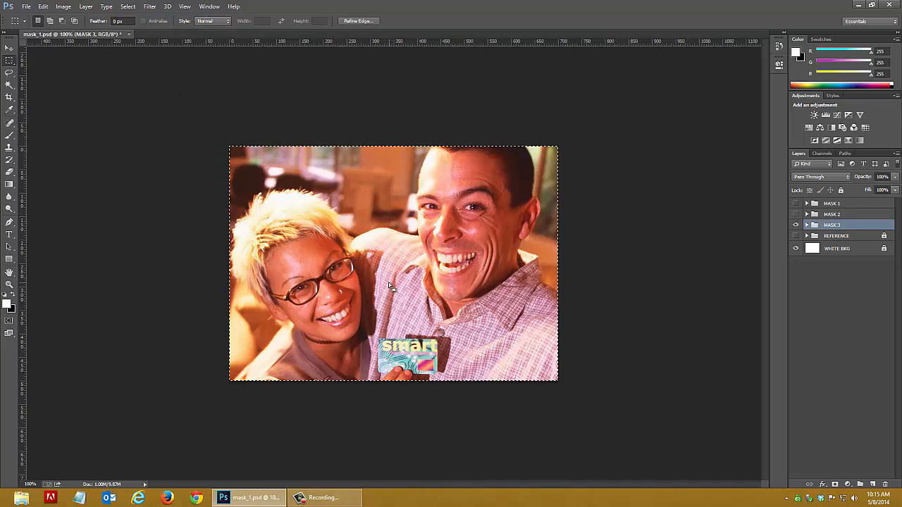
# Expand the MASK 3 group and add a layer mask to Layer 2 copy from the full-canvas selection
pyautogui.click(835, 485)
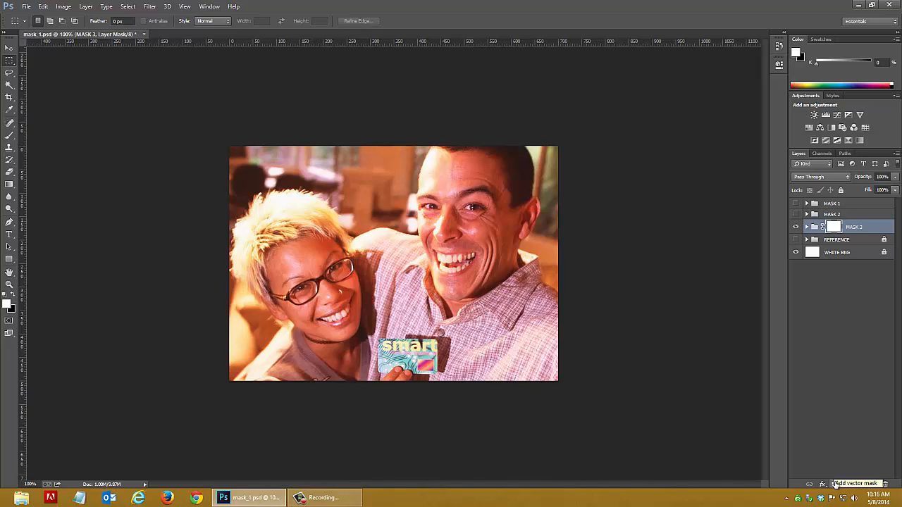
pyautogui.hotkey('ctrl', 'z')
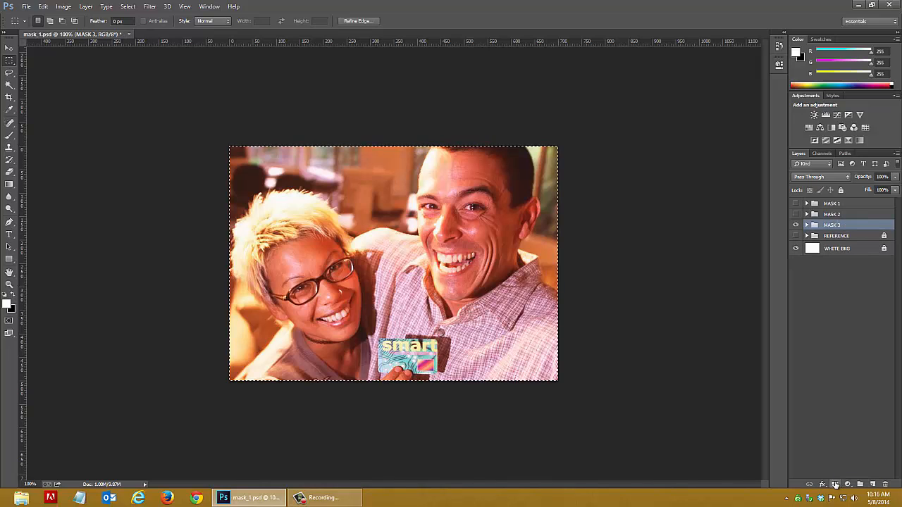
pyautogui.click(807, 225)
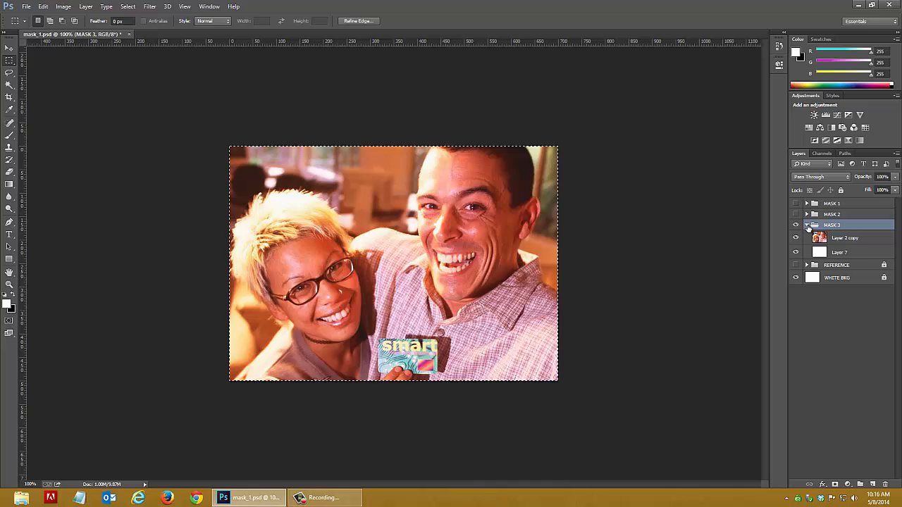
pyautogui.click(853, 238)
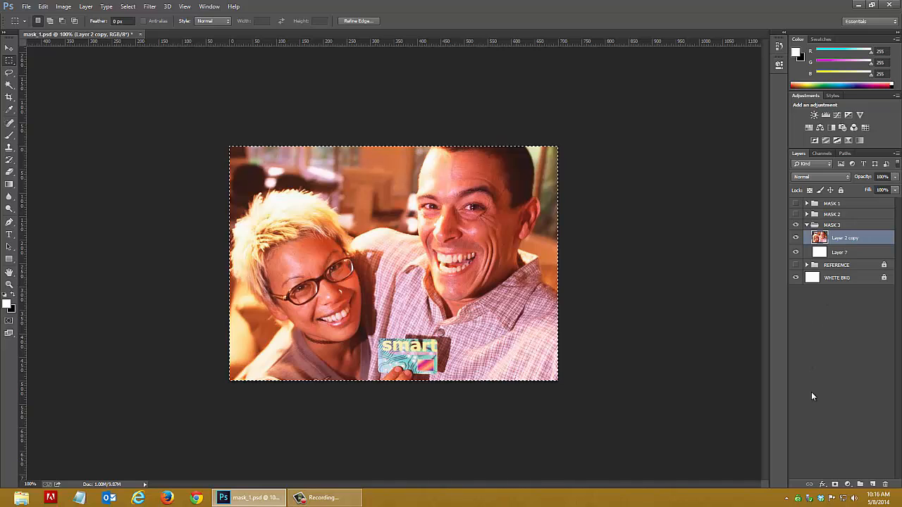
pyautogui.click(835, 485)
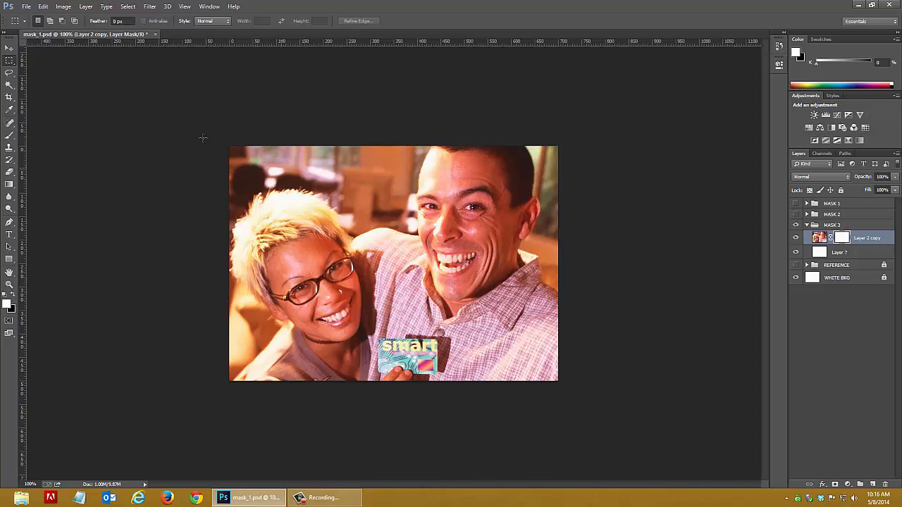
# Draw a black-to-white linear gradient on Layer 2 copy's mask so the photo fades out along its lower edge
pyautogui.click(9, 185)
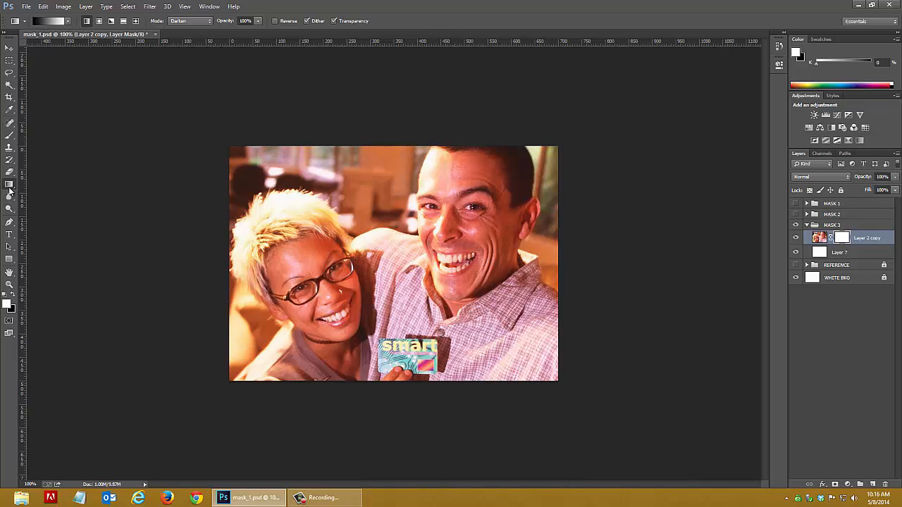
pyautogui.click(68, 22)
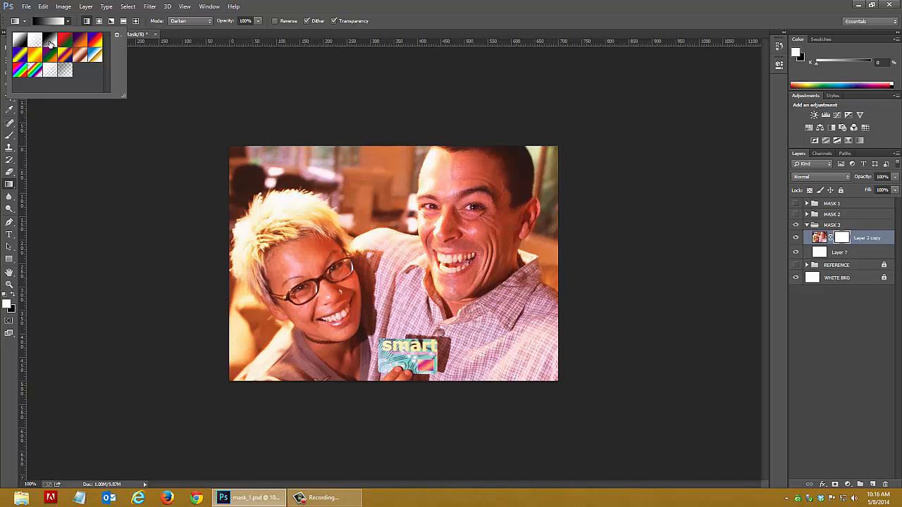
pyautogui.click(50, 44)
pyautogui.click(819, 238)
pyautogui.click(842, 240)
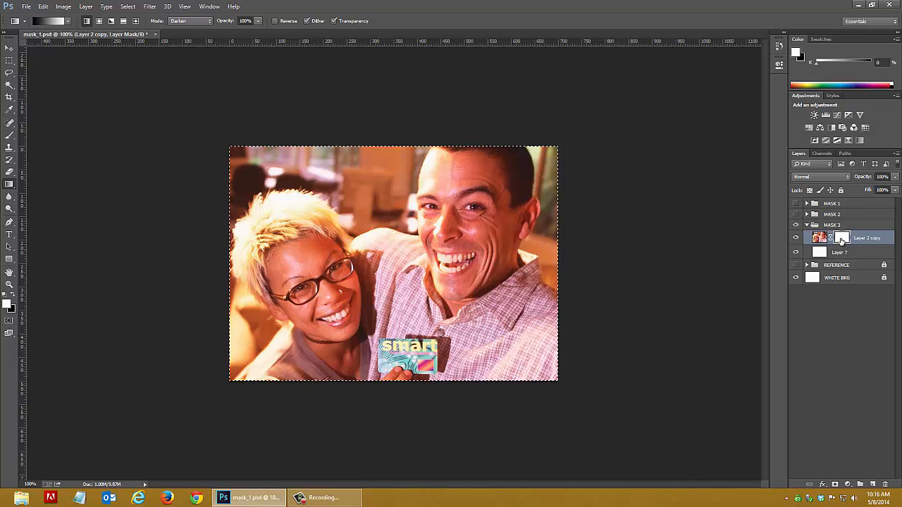
pyautogui.hotkey('ctrl', 'a')
pyautogui.moveTo(395, 297); pyautogui.dragTo(395, 296)
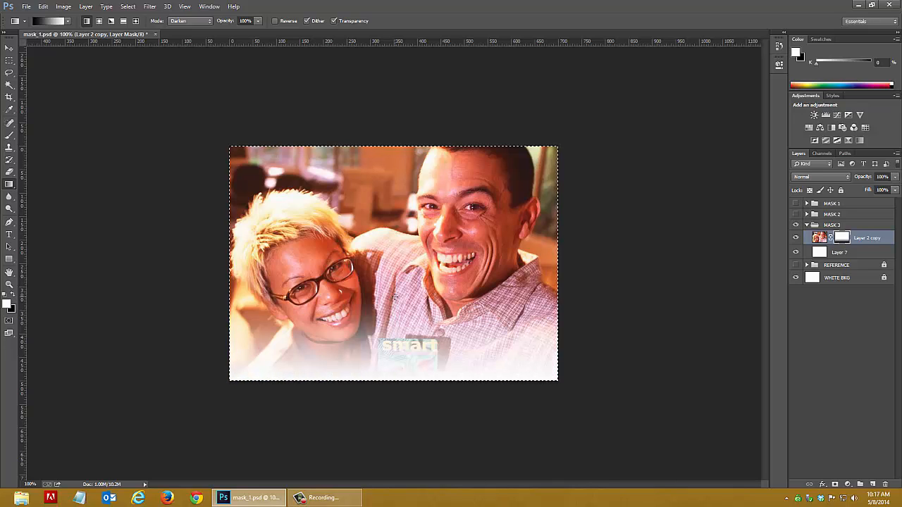
# Hide Layer 7 and show the REFERENCE group with REF 1 beneath the faded photo
pyautogui.click(796, 253)
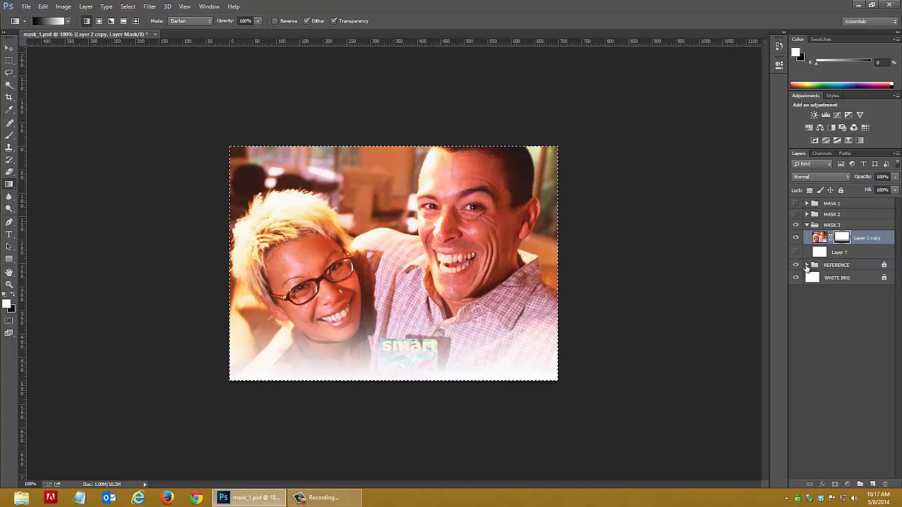
pyautogui.click(807, 266)
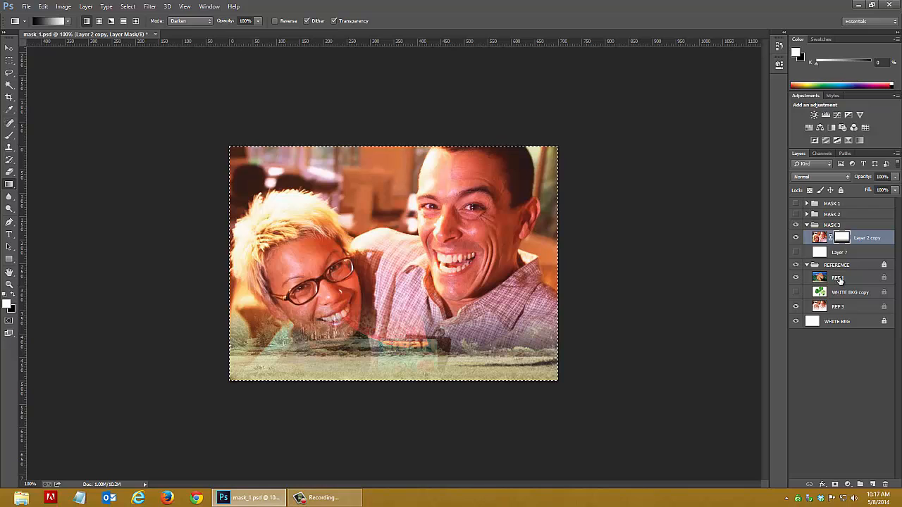
pyautogui.click(807, 265)
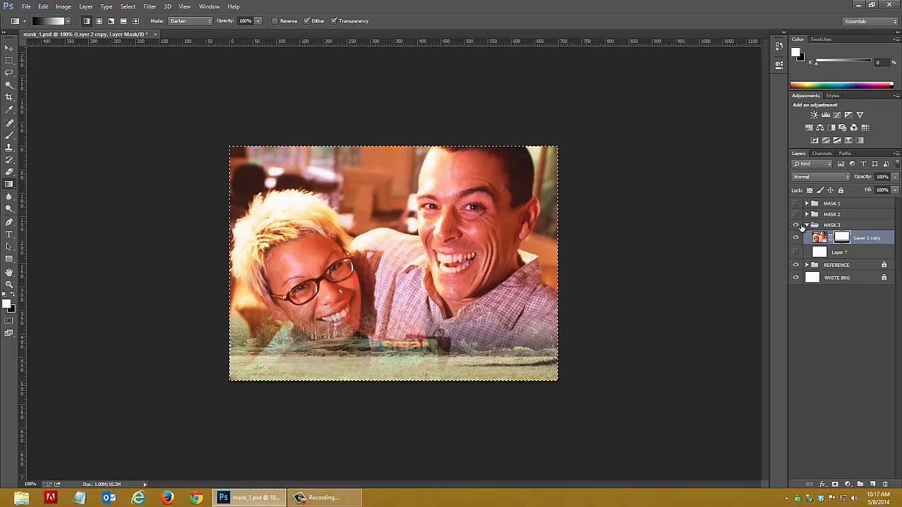
# Collapse and hide the MASK 3 group, clear the selection, and show and expand MASK 1
pyautogui.click(807, 226)
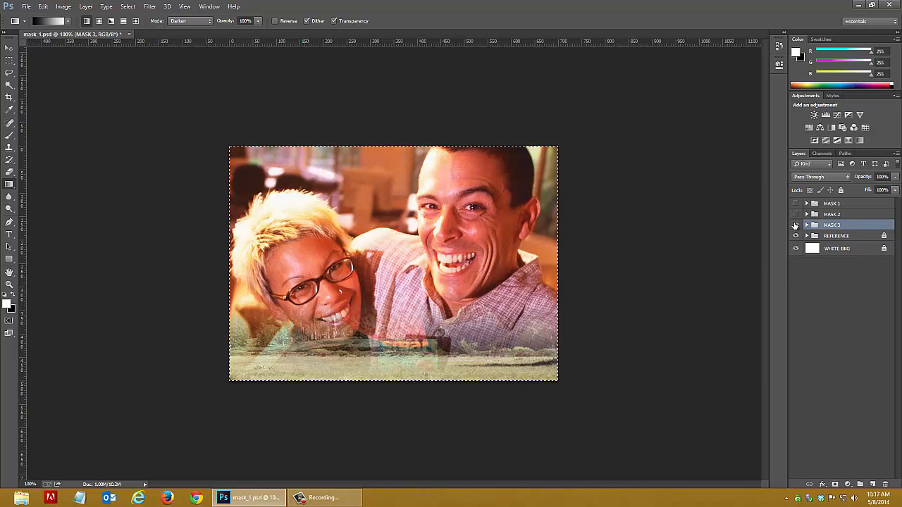
pyautogui.click(796, 225)
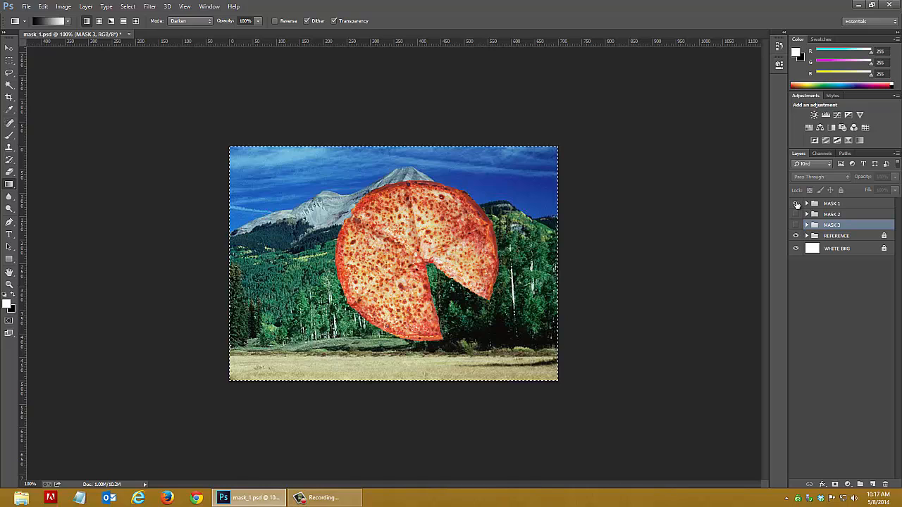
pyautogui.hotkey('ctrl', 'd')
pyautogui.click(807, 203)
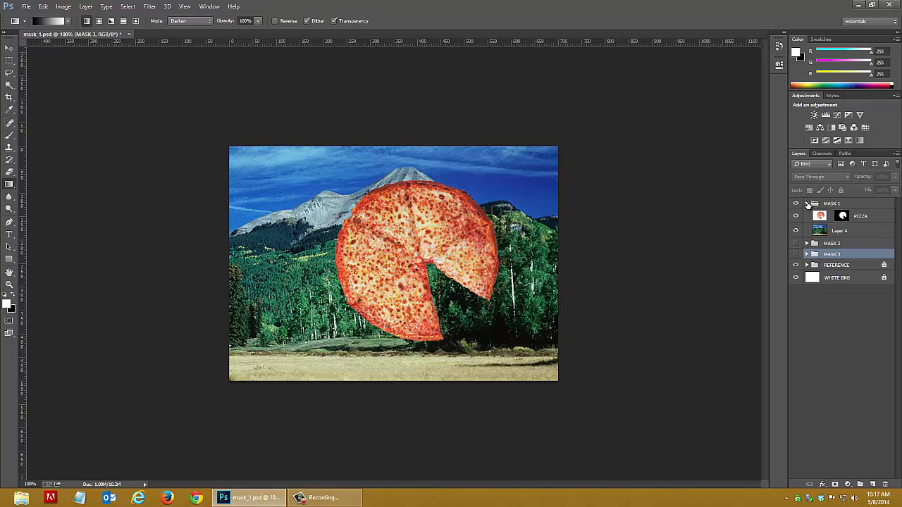
# Paint black on the PIZZA layer's mask with a soft 34 px brush to hide the pizza's upper-left edge
pyautogui.click(843, 217)
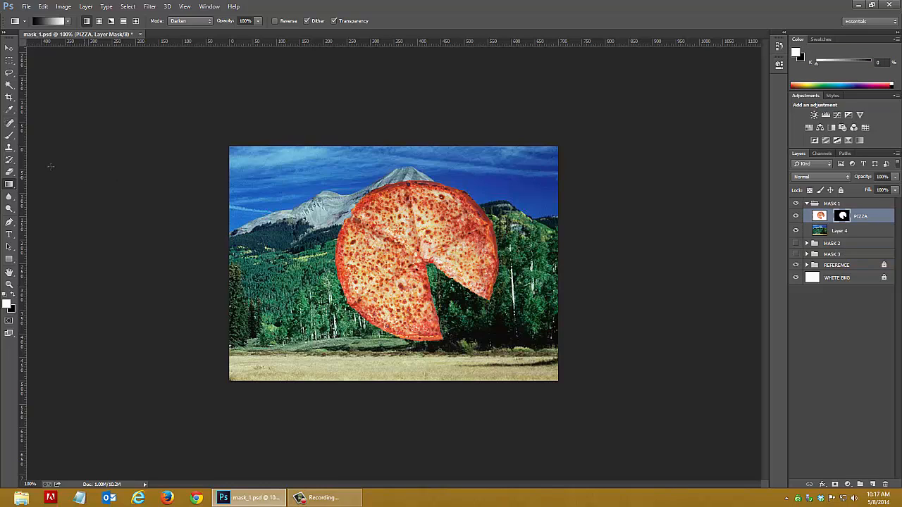
pyautogui.click(9, 136)
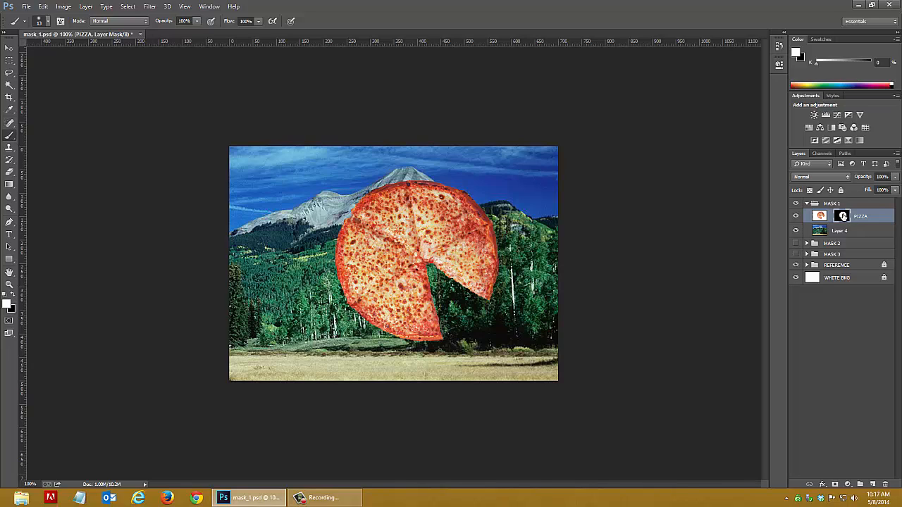
pyautogui.click(14, 296)
pyautogui.click(7, 303)
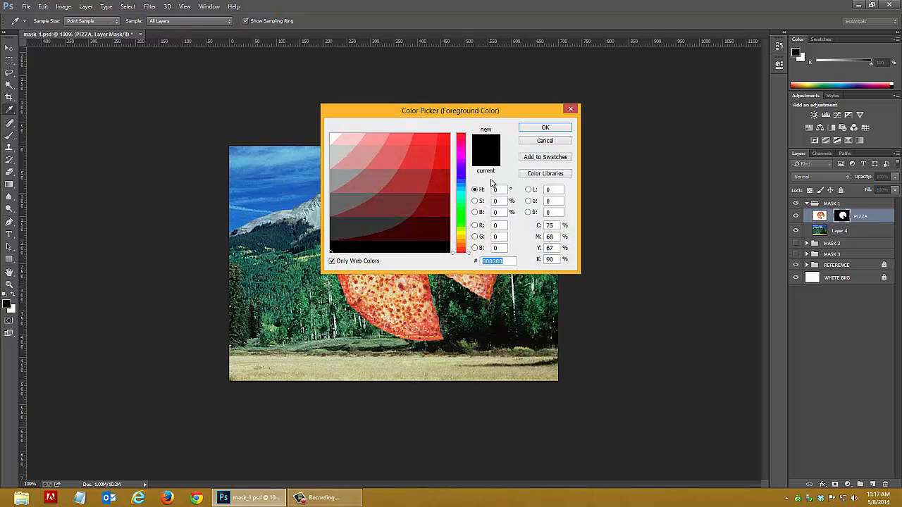
pyautogui.click(547, 128)
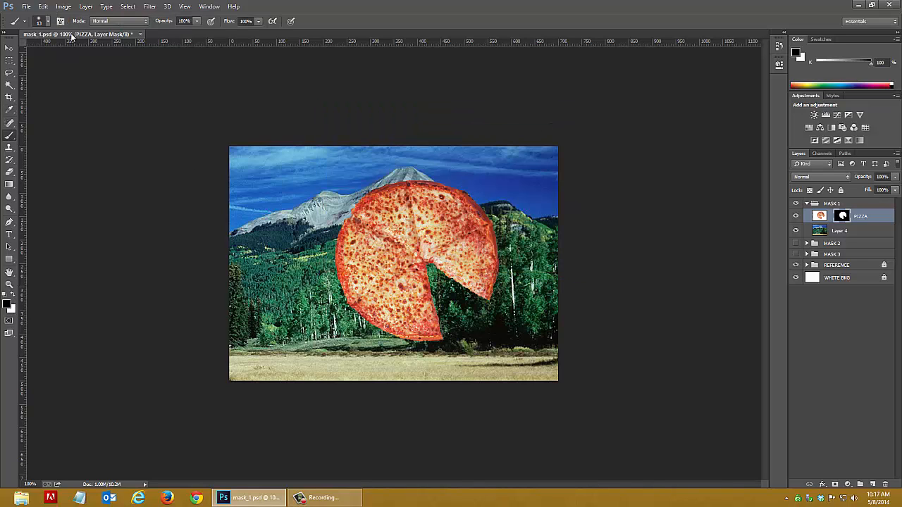
pyautogui.click(47, 21)
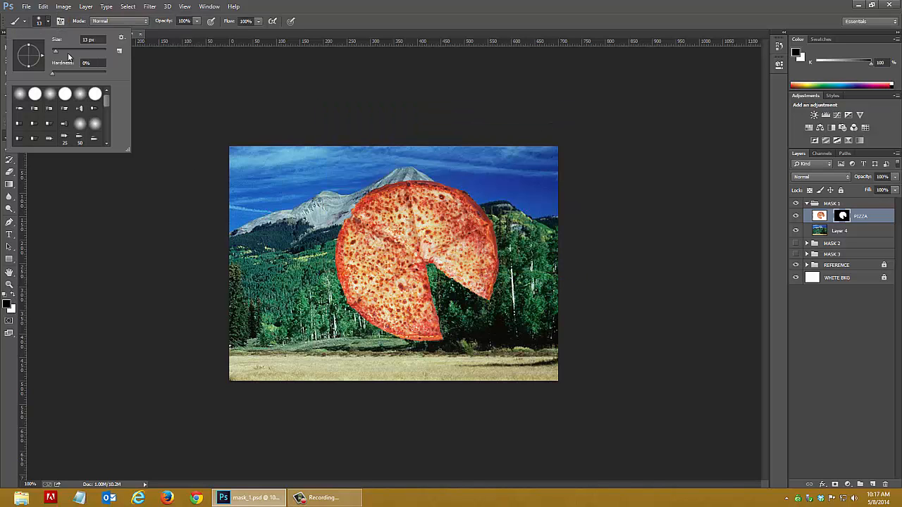
pyautogui.moveTo(56, 55); pyautogui.dragTo(62, 53)
pyautogui.moveTo(364, 191)
pyautogui.mouseDown()
pyautogui.moveTo(386, 230)
pyautogui.moveTo(362, 189)
pyautogui.moveTo(386, 215)
pyautogui.moveTo(377, 180)
pyautogui.moveTo(392, 185)
pyautogui.moveTo(369, 191)
pyautogui.moveTo(344, 214)
pyautogui.mouseUp()
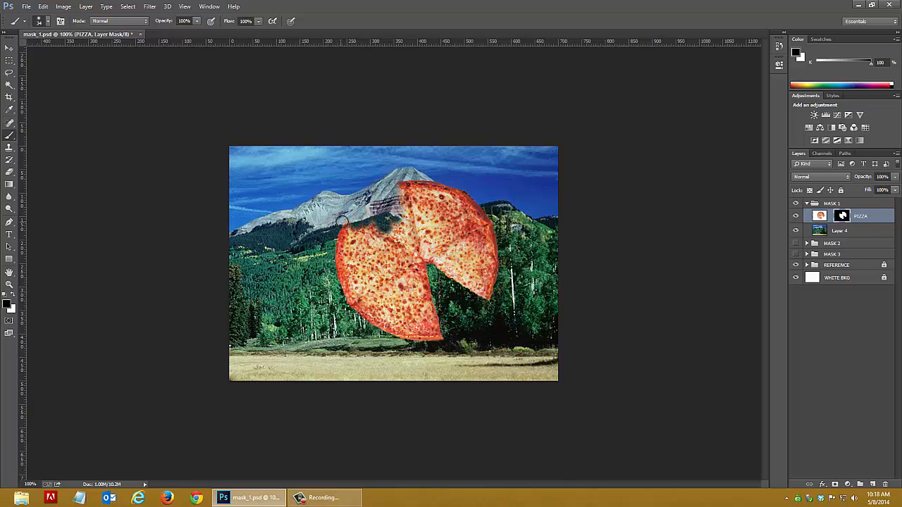
# Brush black on the PIZZA mask along the edges of the missing slice to soften the cutout
pyautogui.hotkey('ctrl', '+')
pyautogui.hotkey('ctrl', '+')
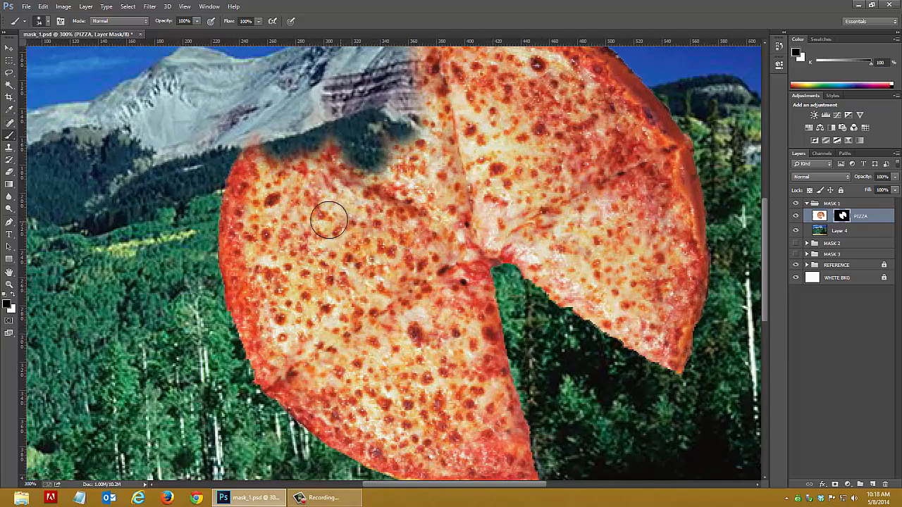
pyautogui.moveTo(544, 435); pyautogui.dragTo(534, 369)
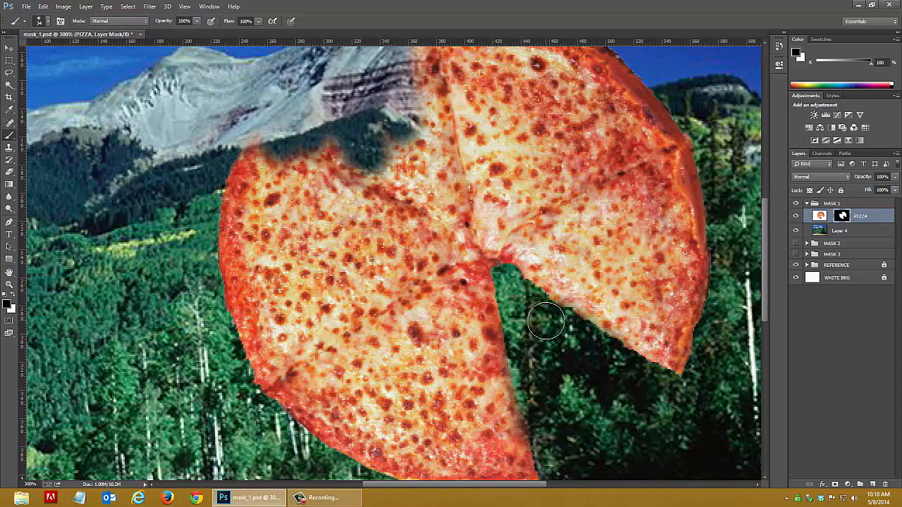
# Paint white on the PIZZA mask to restore the pizza's upper-left part and reveal its white background over the mountain
pyautogui.click(14, 296)
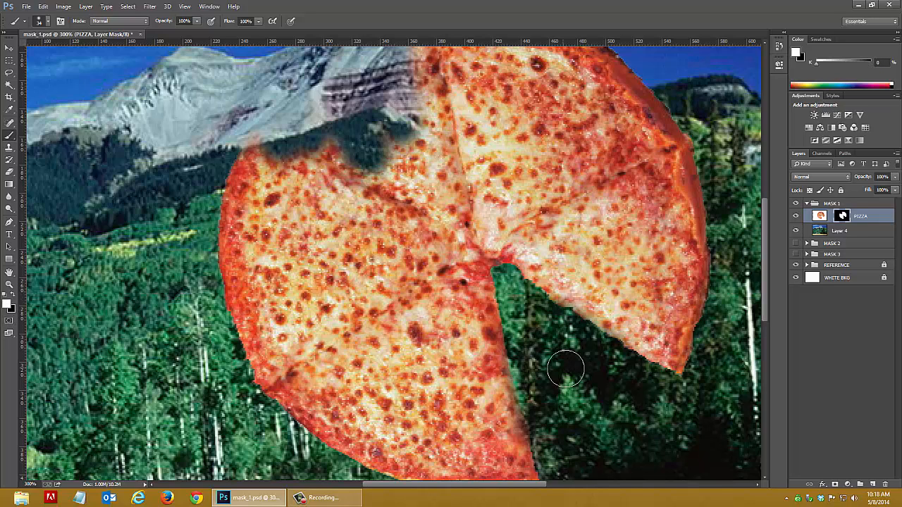
pyautogui.moveTo(336, 171)
pyautogui.mouseDown()
pyautogui.moveTo(398, 144)
pyautogui.moveTo(326, 142)
pyautogui.moveTo(286, 159)
pyautogui.moveTo(270, 139)
pyautogui.moveTo(153, 150)
pyautogui.moveTo(149, 124)
pyautogui.moveTo(267, 127)
pyautogui.moveTo(218, 128)
pyautogui.mouseUp()
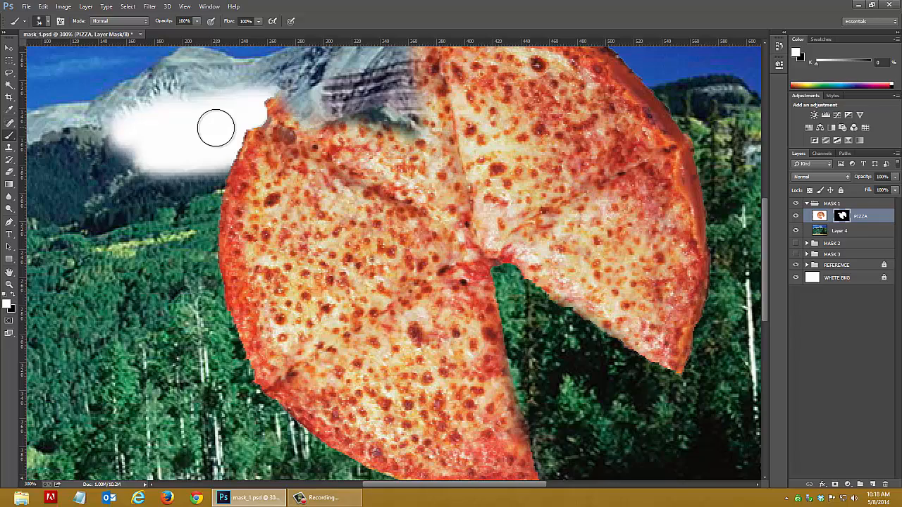
pyautogui.hotkey('ctrl', '1')
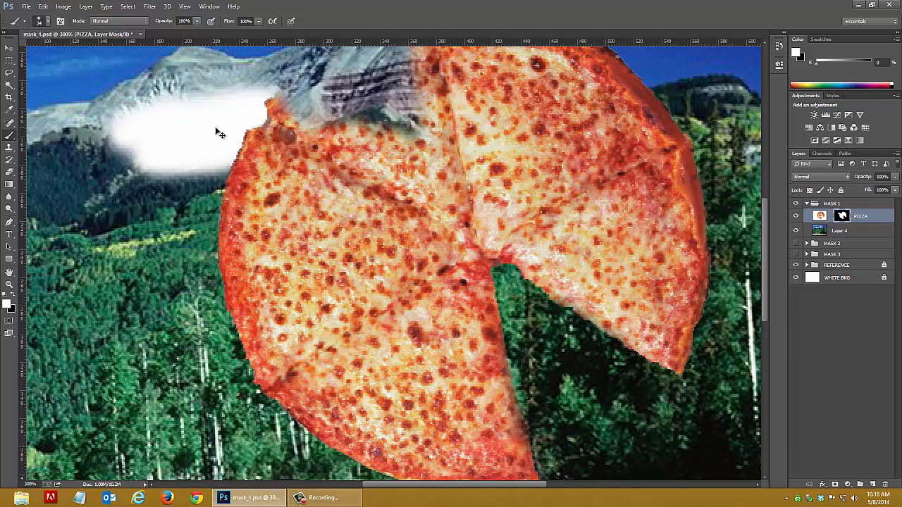